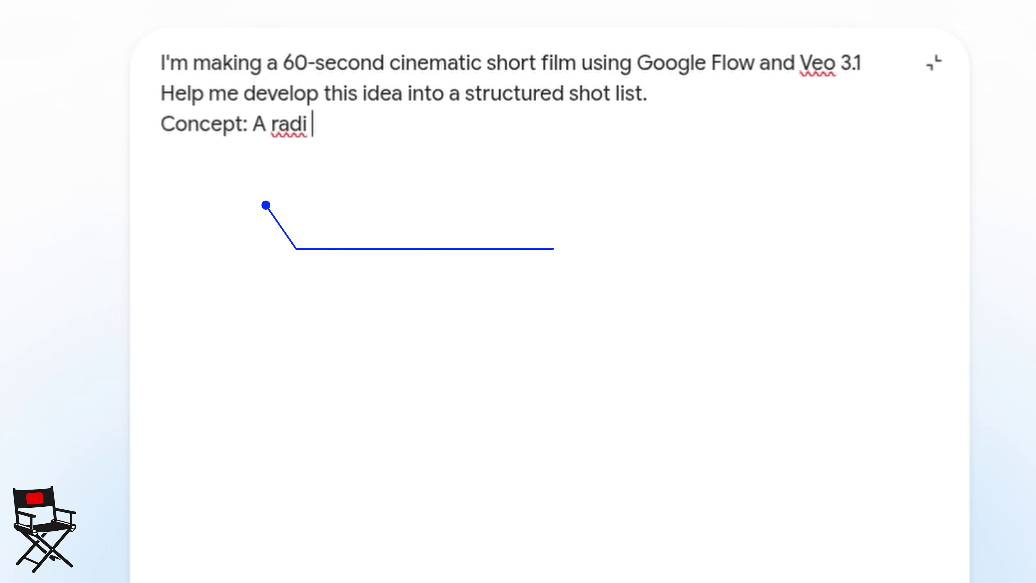
Step: Write the film concept: a radio astronomer alone on a remote mountaintop detects an anomalous signal she can't explain and has to decide
{"action": "type", "text": "a remote mountaintop detects an anomalous signal she"}
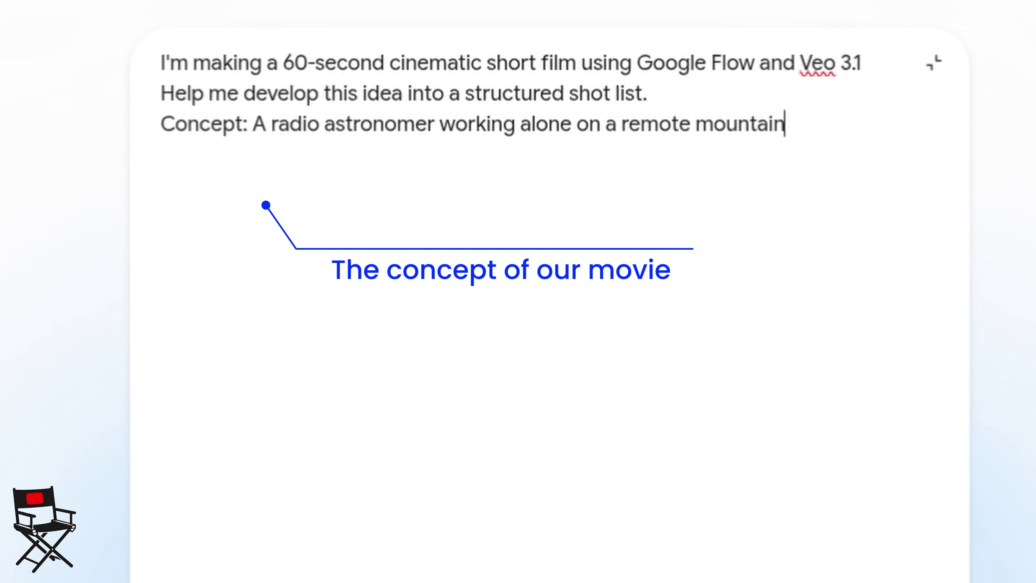
{"action": "type", "text": " can't explain, and has to decide whe"}
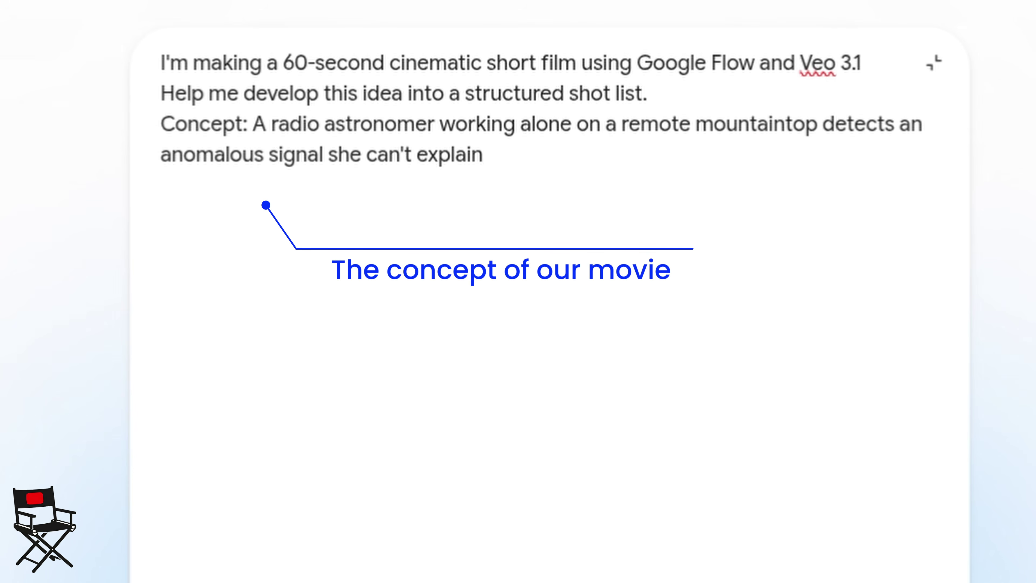
{"action": "key", "text": "BackSpace"}
{"action": "key", "text": "BackSpace"}
{"action": "key", "text": "BackSpace"}
{"action": "key", "text": "BackSpace"}
{"action": "type", "text": "wh"}
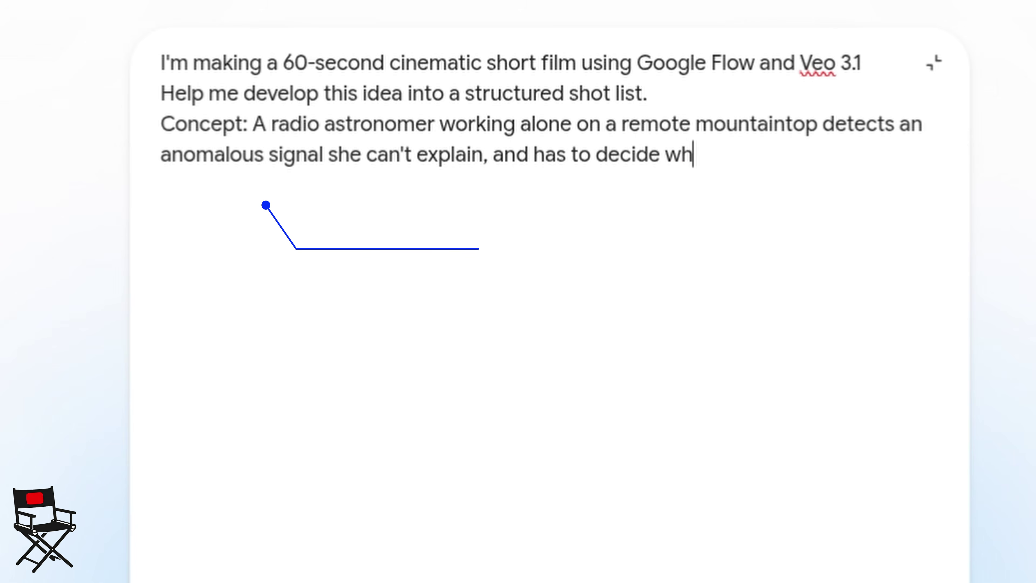
Step: Complete the concept with "whether to report it" and request descriptions of the character (physical appearance, clothing, emotional state) and the setting (visual atmosphere, lighting)
{"action": "type", "text": "ether to report it. Please give me: 1. A brief character description (physical appearance"}
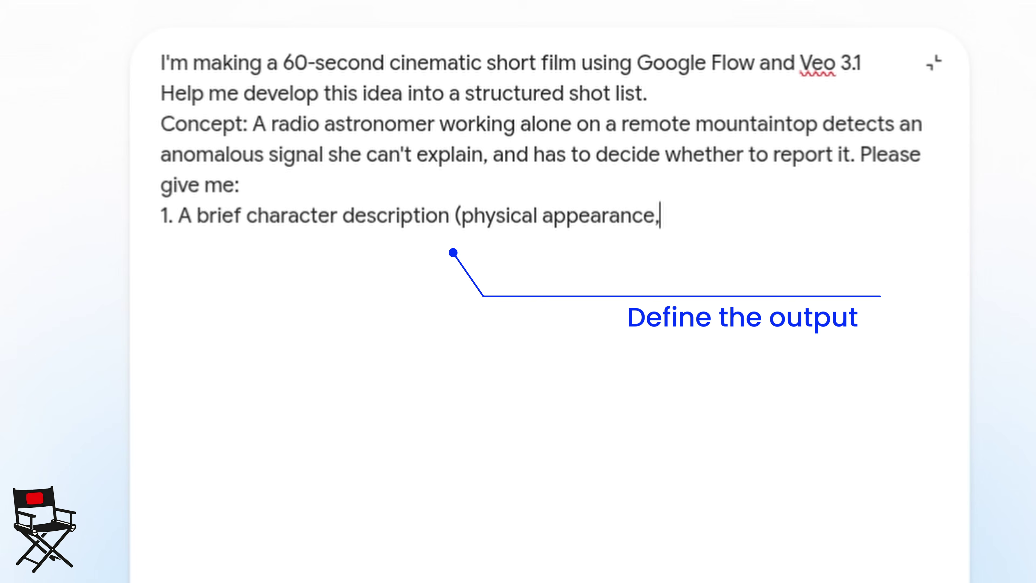
{"action": "type", "text": ", clothing, emotional state) 2. A setting description"}
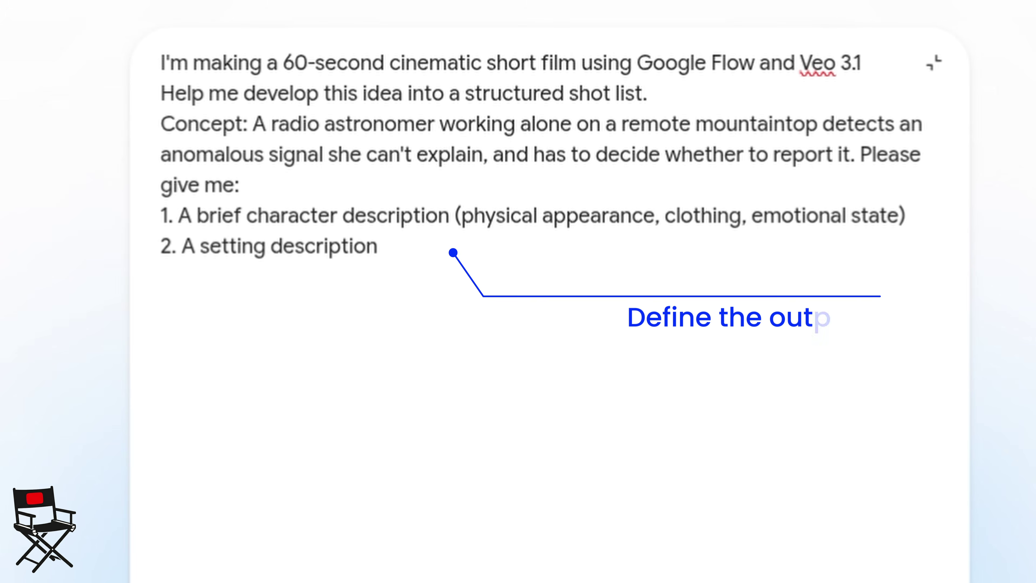
{"action": "type", "text": " (the location's visual atmosphere, lighting"}
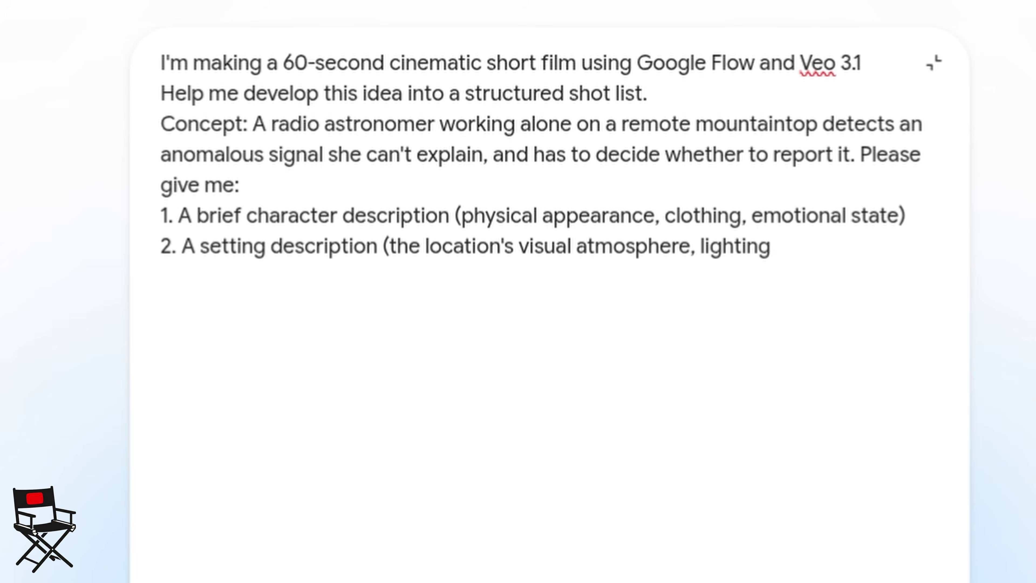
Step: Add textures to the setting request and ask for a 6-shot sequence in cinematic terms: shot type, action, mood, suggested camera movement
{"action": "type", "text": ", textures). 3. A 6-shot sequence with"}
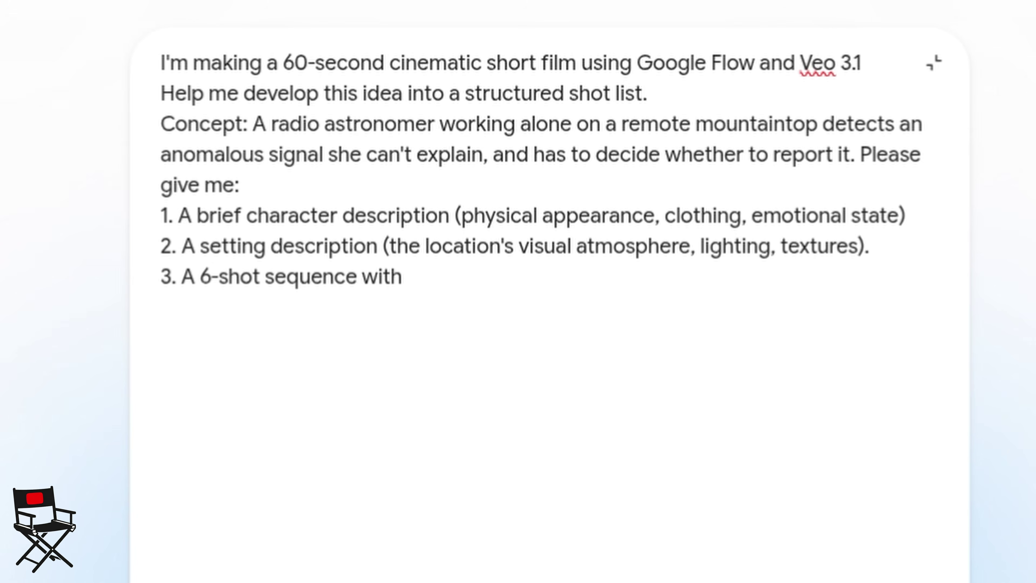
{"action": "type", "text": " each shot described in cinematic"}
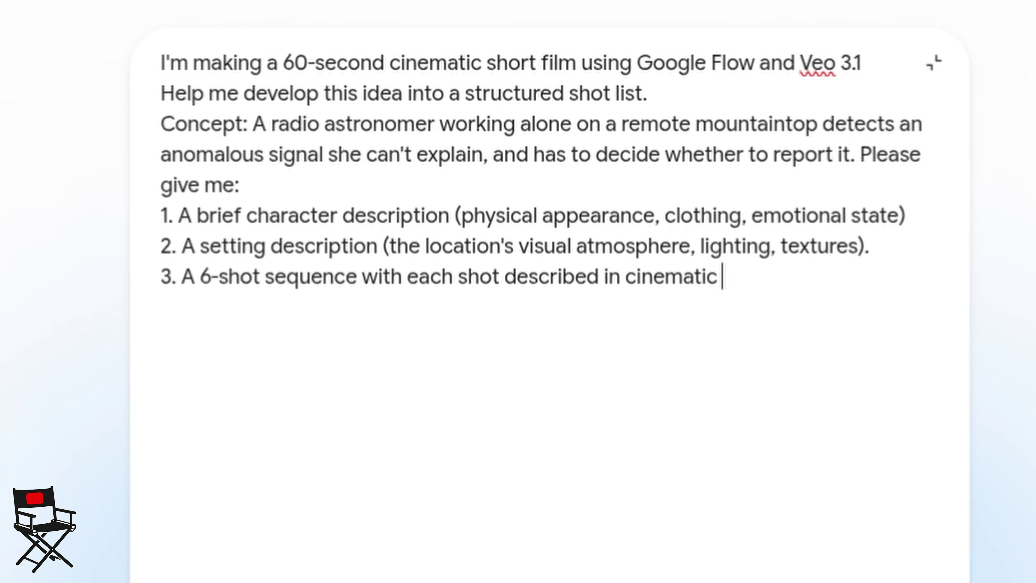
{"action": "type", "text": " terms (shot type, action, modd, suggested camera movement)."}
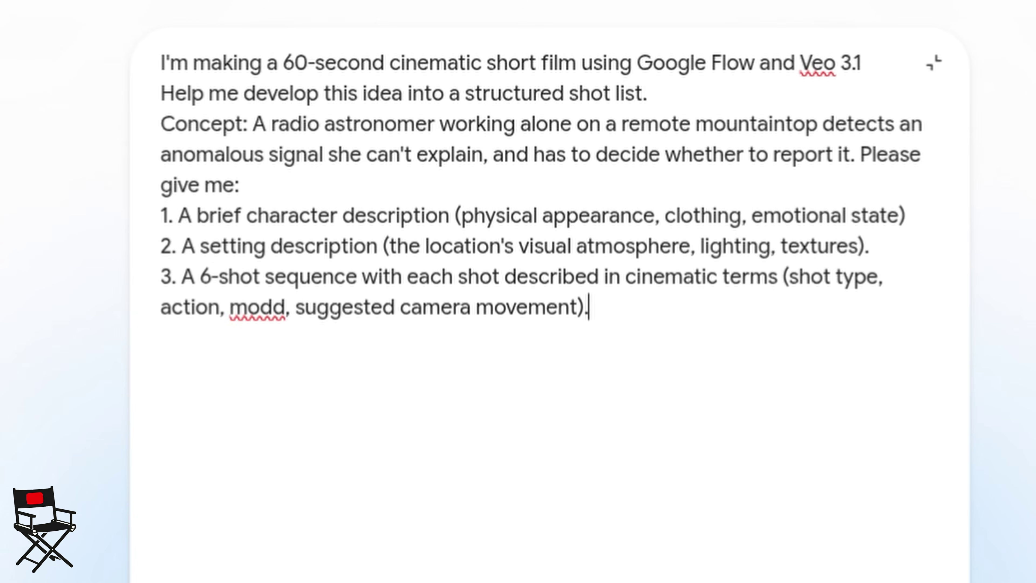
{"action": "left_click_drag", "start_coordinate": [262, 307], "coordinate": [591, 309]}
{"action": "type", "text": "od, suggested camera movement"}
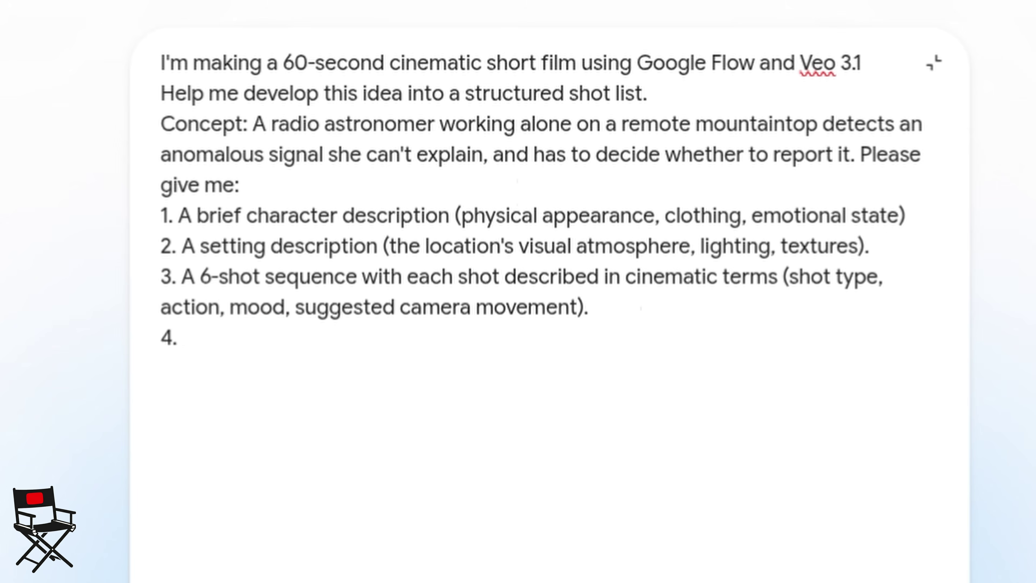
Step: Request a suggested visual style / colour grade for the whole film as item 4
{"action": "type", "text": " A suggested visual style / colour grade for the whi"}
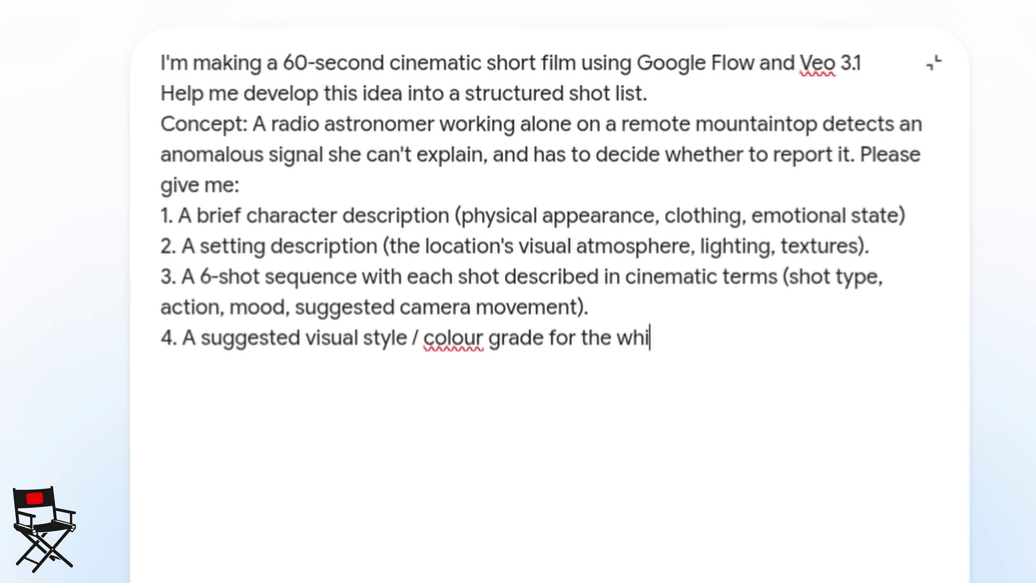
{"action": "type", "text": "le film."}
{"action": "key", "text": "shift+Return"}
Step: Ask for a shot list formatted so each shot can be adapted directly into a Veo3.1 prompt, and submit the request
{"action": "type", "text": "Format the shot list so each shot can be adapted directly into Veo3.1 p"}
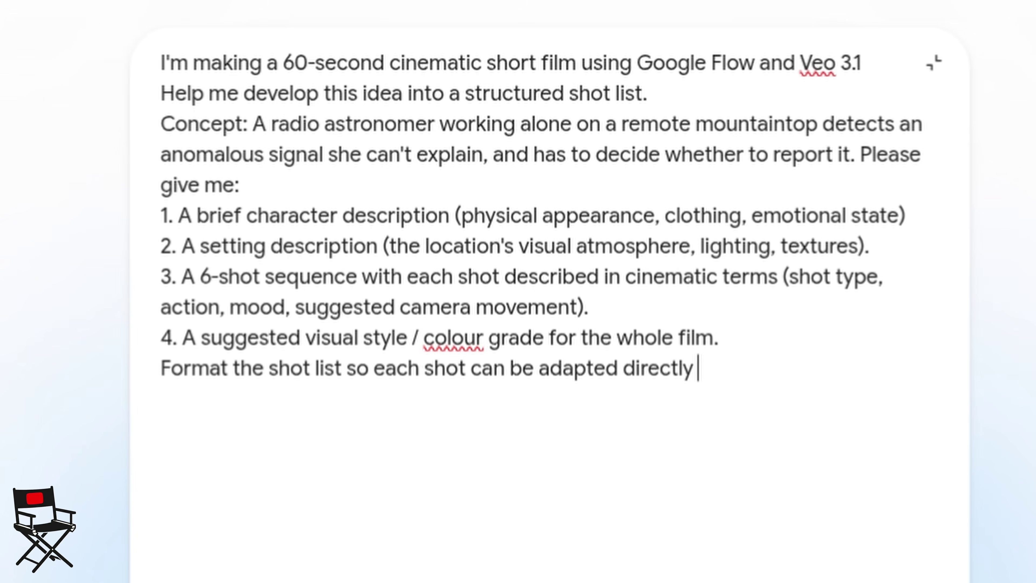
{"action": "key", "text": "BackSpace"}
{"action": "key", "text": "BackSpace"}
{"action": "key", "text": "BackSpace"}
{"action": "key", "text": "BackSpace"}
{"action": "key", "text": "BackSpace"}
{"action": "key", "text": "BackSpace"}
{"action": "key", "text": "BackSpace"}
{"action": "key", "text": "BackSpace"}
{"action": "type", "text": "a Veo3.1 prompt."}
{"action": "key", "text": "Return"}
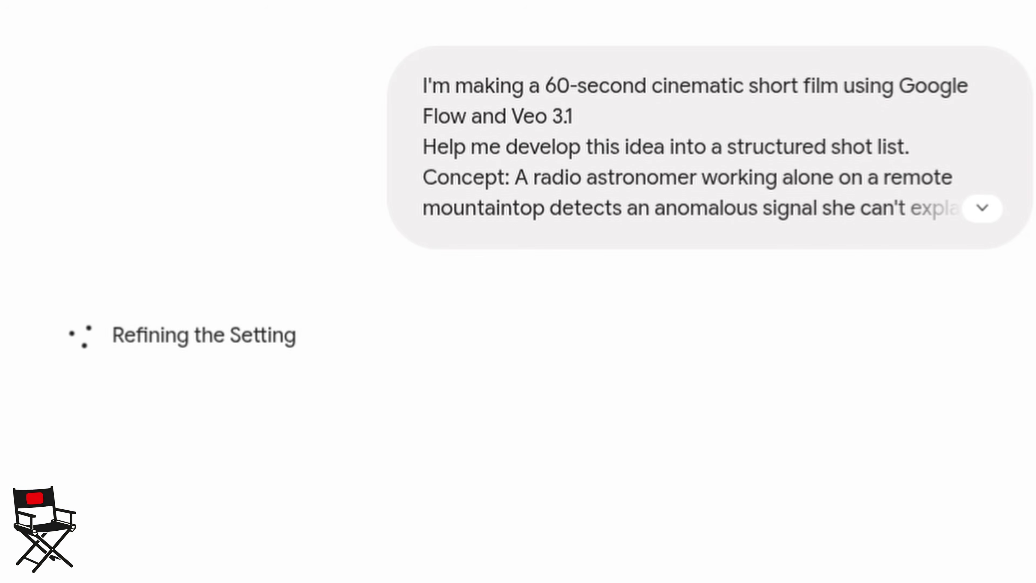
Step: Review the generated shot list and copy the full character description, from name to emotional state
{"action": "left_click_drag", "start_coordinate": [90, 449], "coordinate": [342, 488]}
{"action": "left_click", "coordinate": [342, 489]}
{"action": "scroll", "coordinate": [518, 292], "scroll_direction": "down", "scroll_amount": 7}
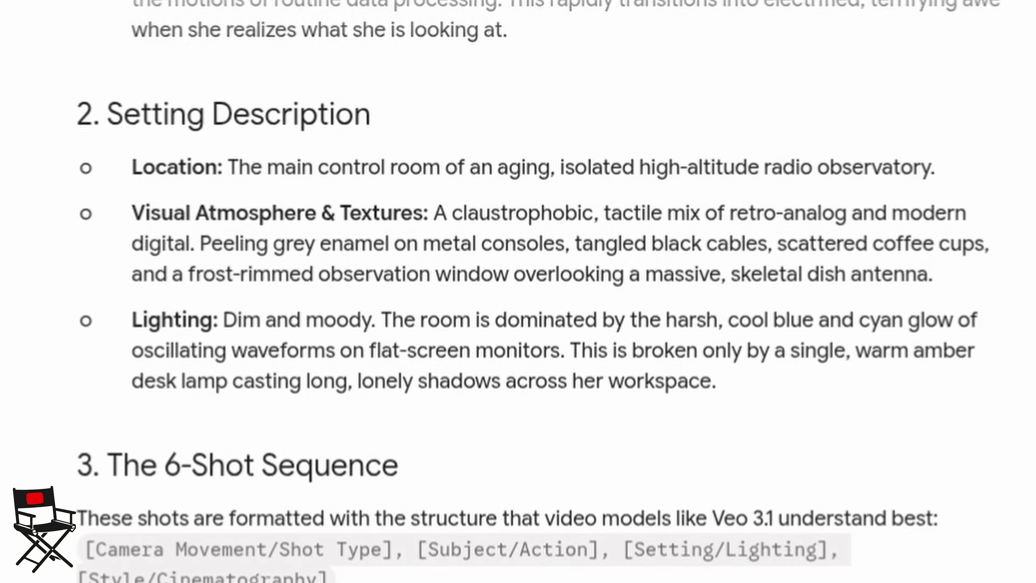
{"action": "scroll", "coordinate": [735, 419], "scroll_direction": "down", "scroll_amount": 5}
{"action": "left_click_drag", "start_coordinate": [83, 324], "coordinate": [735, 419]}
{"action": "scroll", "coordinate": [736, 419], "scroll_direction": "down", "scroll_amount": 15}
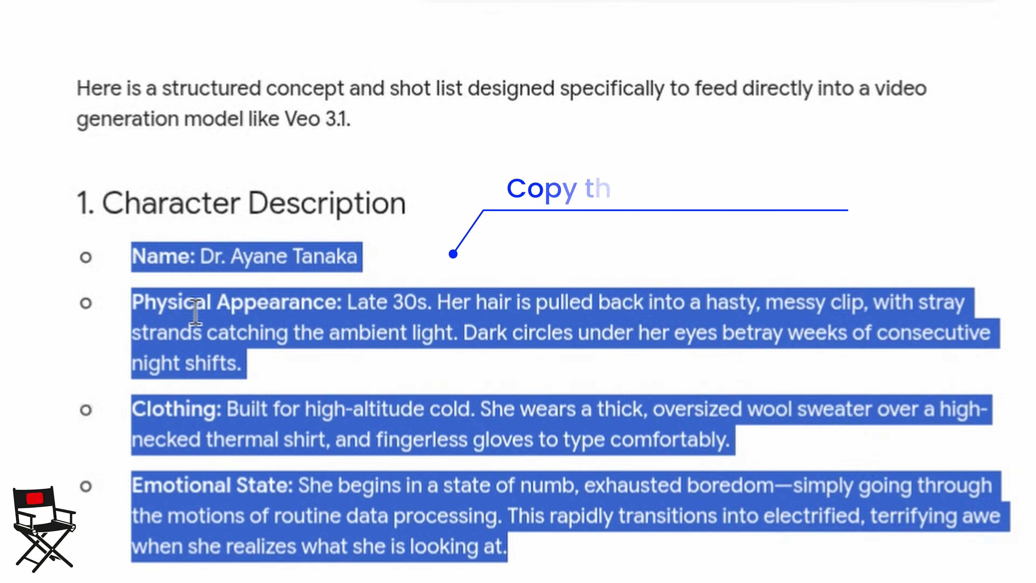
Step: Switch to Google Flow and generate four 16:9 images from the character description with Nano Banana Pro
{"action": "key", "text": "alt+Tab"}
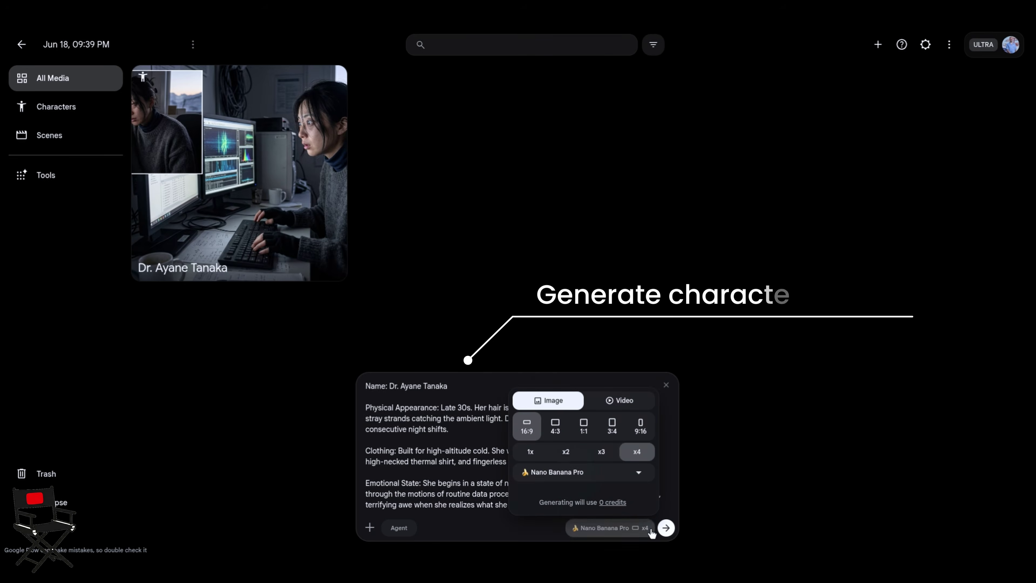
{"action": "key", "text": "Return"}
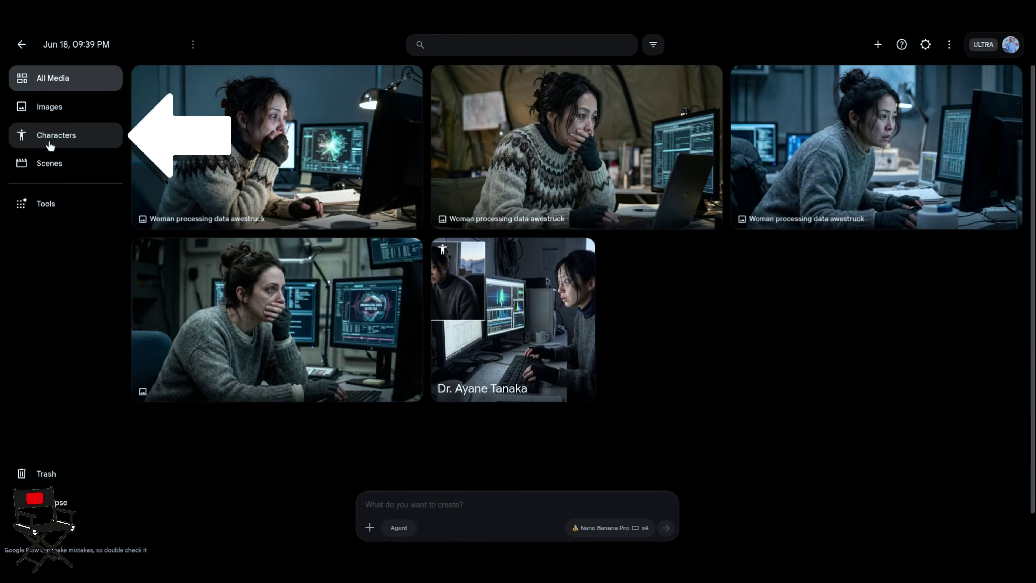
Step: Generate a new character with Nano Banana 2 from the third "Woman processing data" image and the copied character description
{"action": "left_click", "coordinate": [50, 145]}
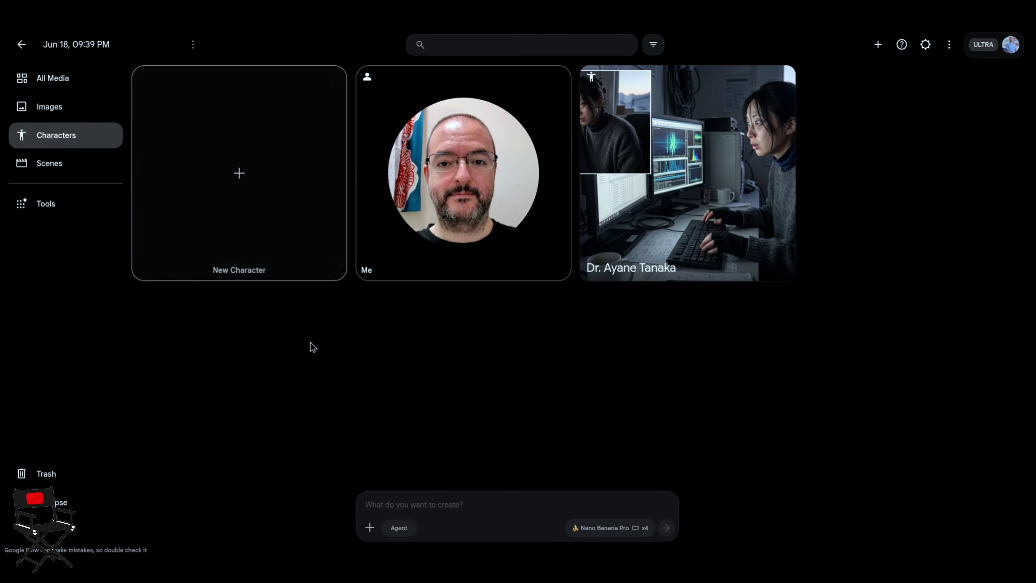
{"action": "left_click", "coordinate": [276, 187]}
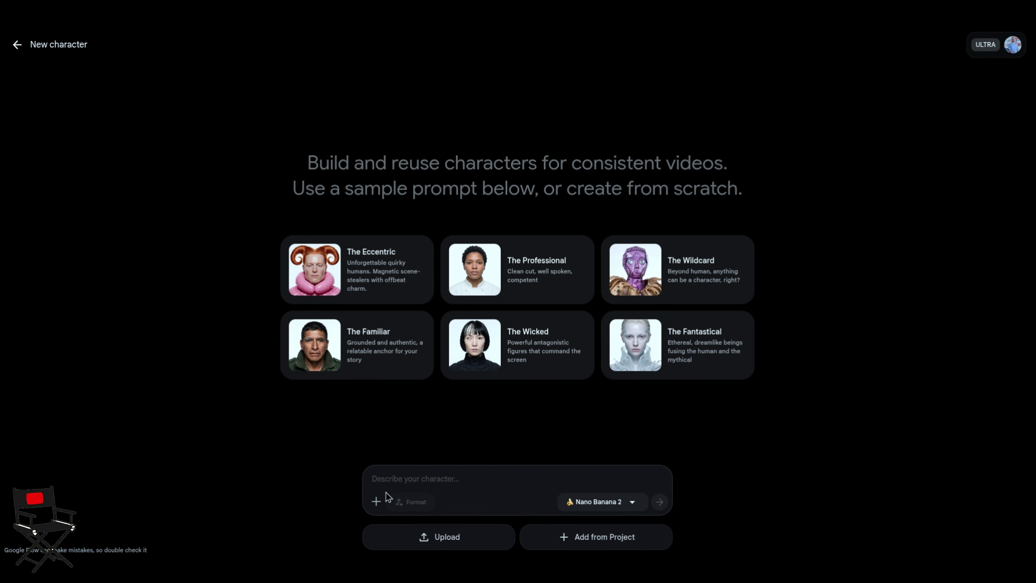
{"action": "left_click", "coordinate": [376, 502]}
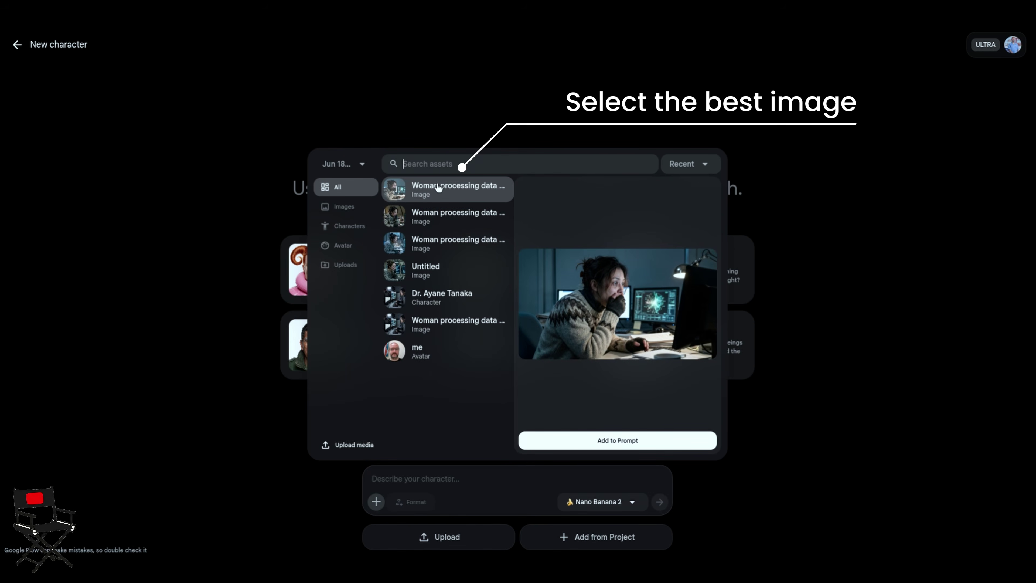
{"action": "left_click", "coordinate": [433, 217]}
{"action": "left_click", "coordinate": [426, 250]}
{"action": "left_click", "coordinate": [596, 438]}
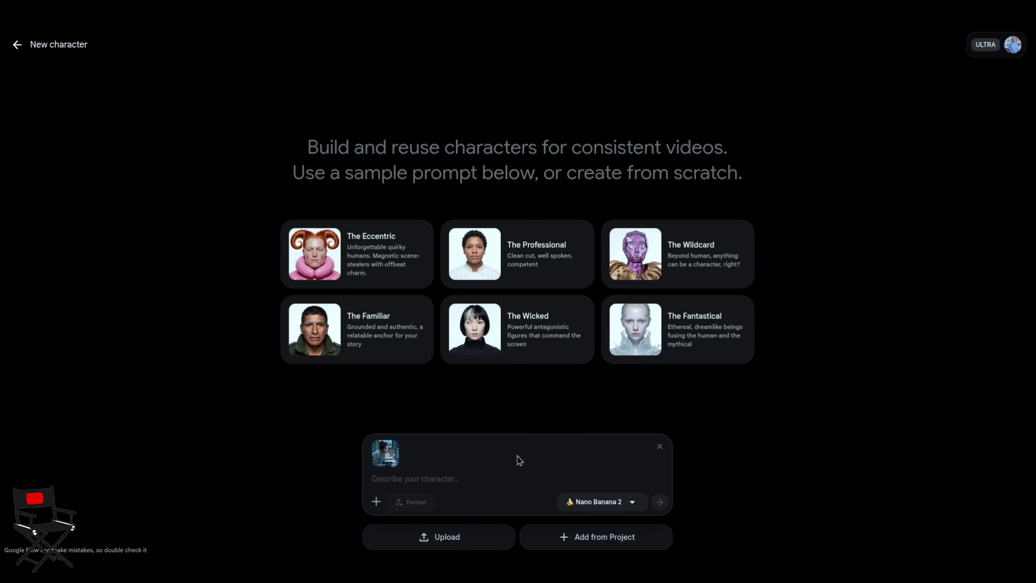
{"action": "key", "text": "ctrl+v"}
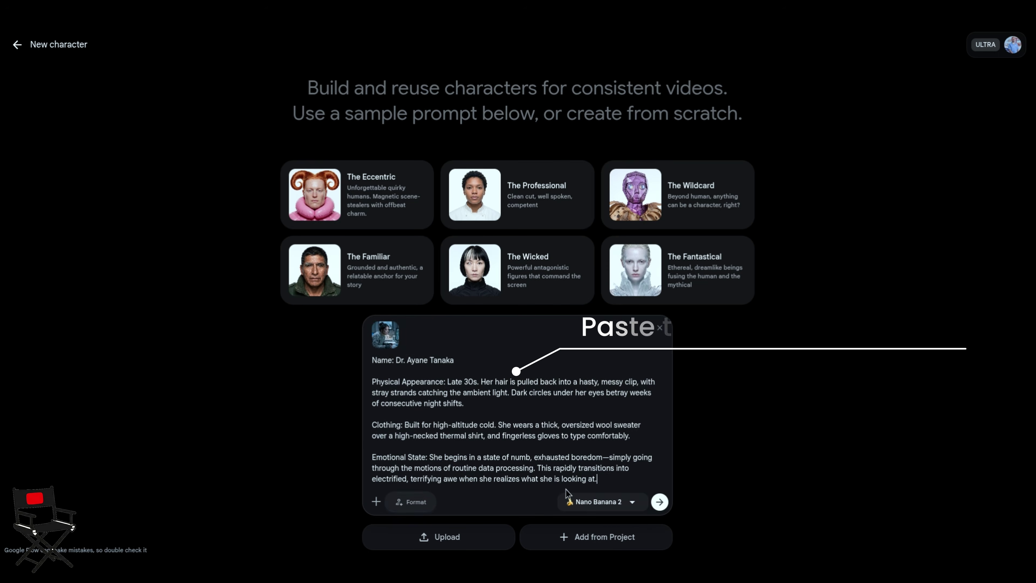
{"action": "left_click", "coordinate": [660, 501]}
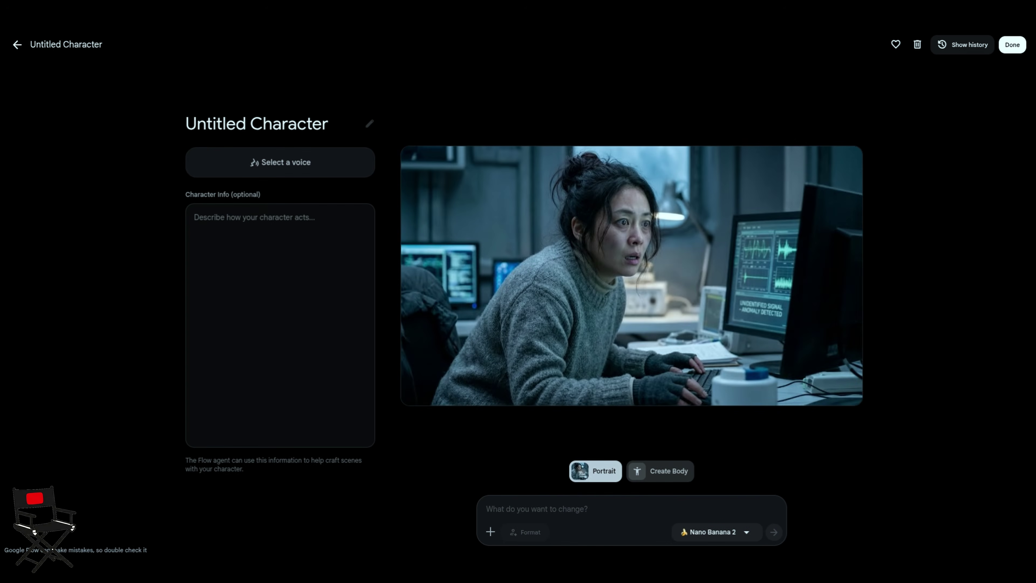
Step: Paste the description into the character info and rename the untitled character with the name given in that description
{"action": "left_click", "coordinate": [226, 306]}
{"action": "key", "text": "ctrl+v"}
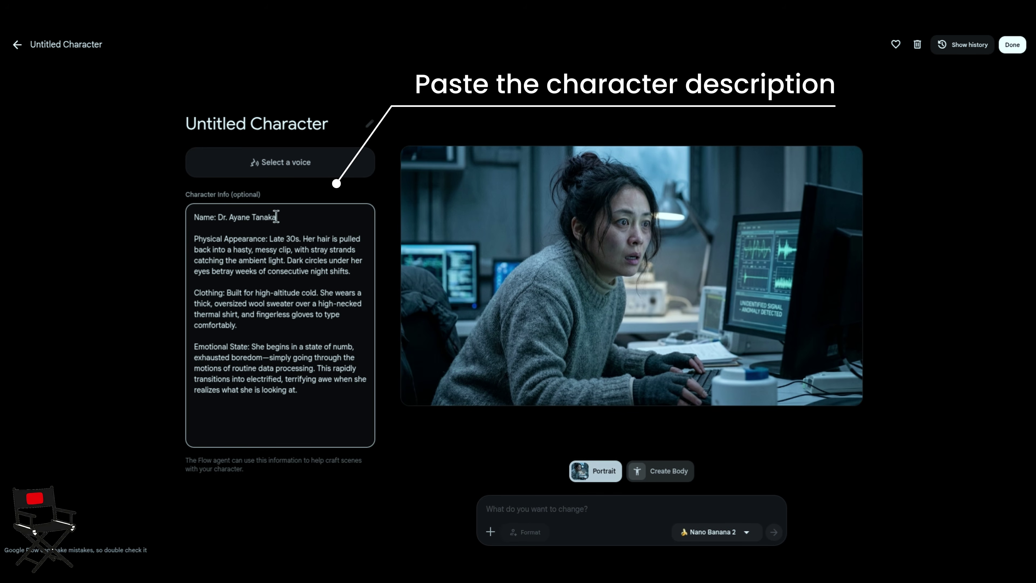
{"action": "left_click_drag", "start_coordinate": [276, 216], "coordinate": [216, 217]}
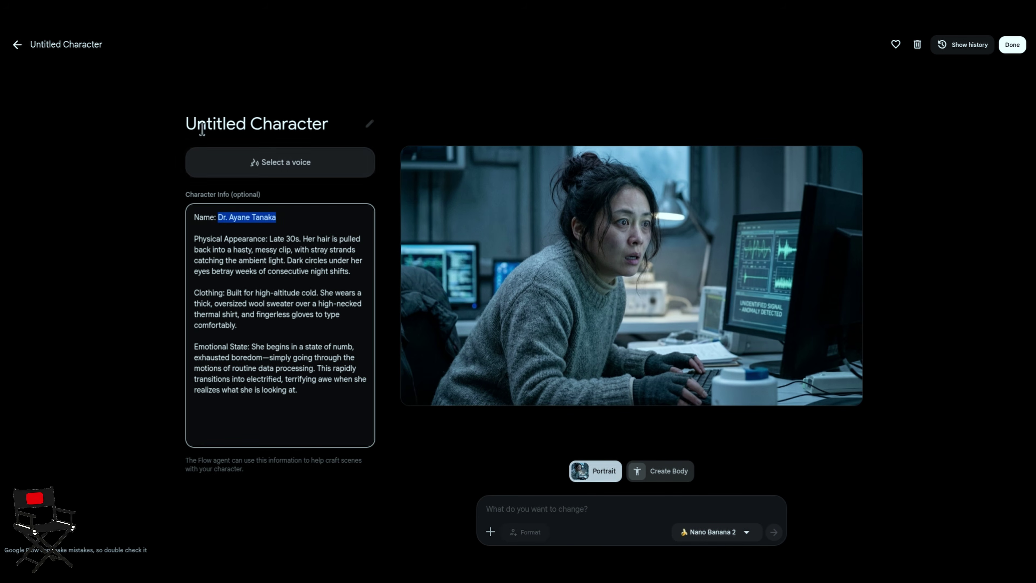
{"action": "left_click", "coordinate": [209, 123]}
{"action": "left_click", "coordinate": [371, 125]}
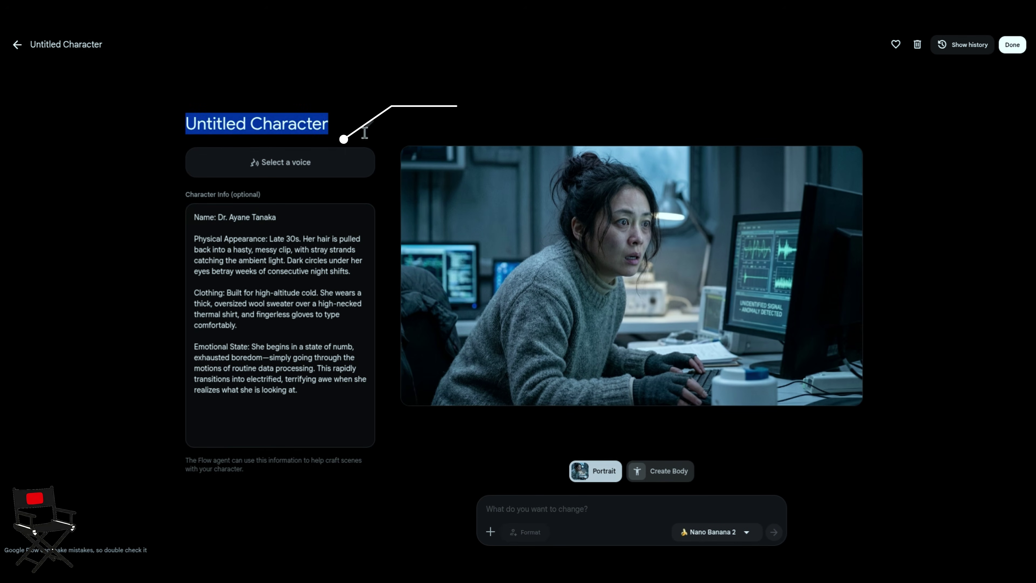
{"action": "key", "text": "ctrl+v"}
Step: Assign the Aoede voice (female, breezy, mid pitch) to the character
{"action": "left_click", "coordinate": [347, 172]}
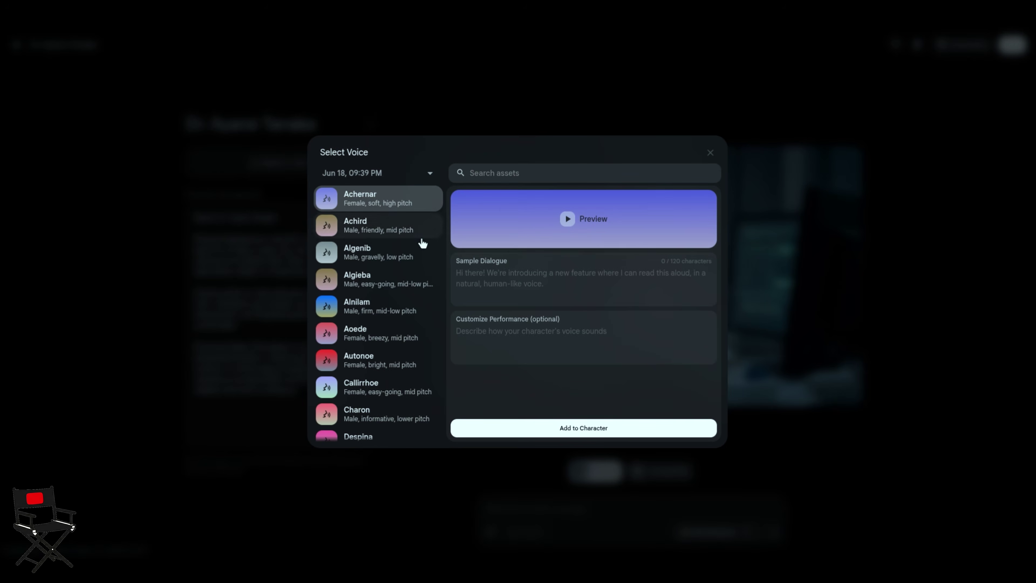
{"action": "left_click", "coordinate": [390, 345]}
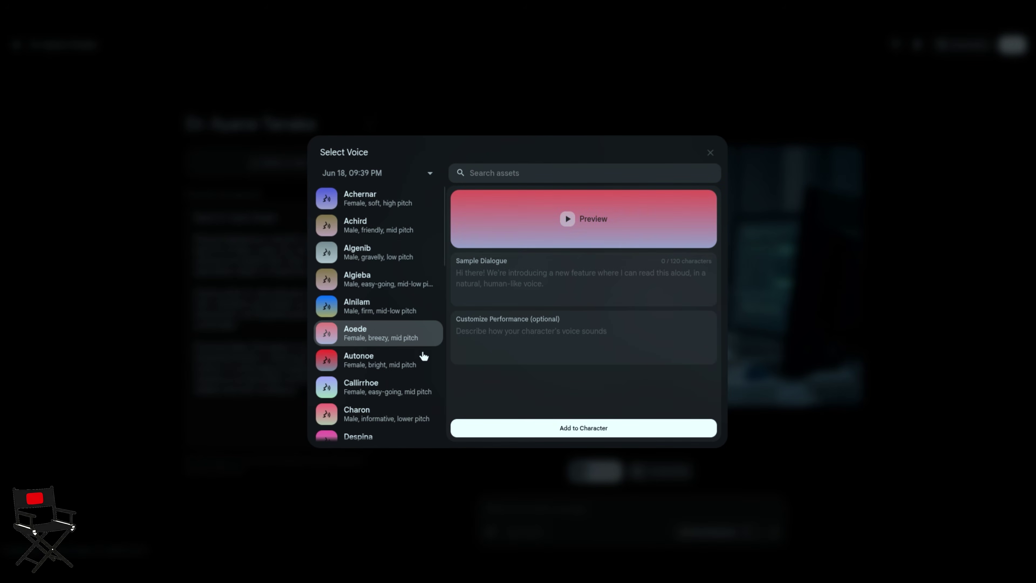
{"action": "left_click", "coordinate": [558, 429]}
Step: Generate images referencing the Aoede-voiced character, lit with cold blue moonlight coming through a window, tired but alert, close-up on face
{"action": "type", "text": "2"}
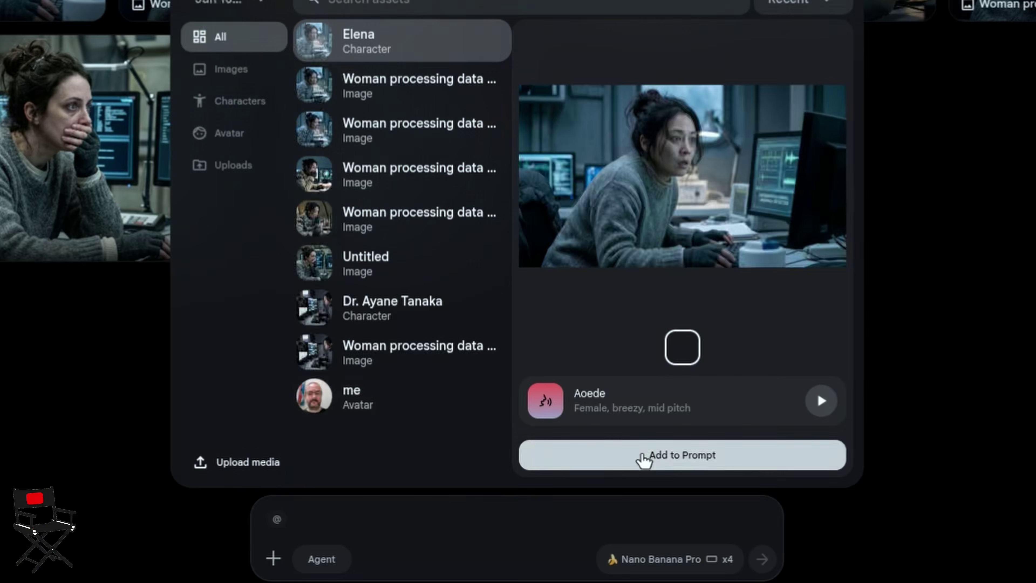
{"action": "left_click", "coordinate": [643, 476]}
{"action": "type", "text": "lit"}
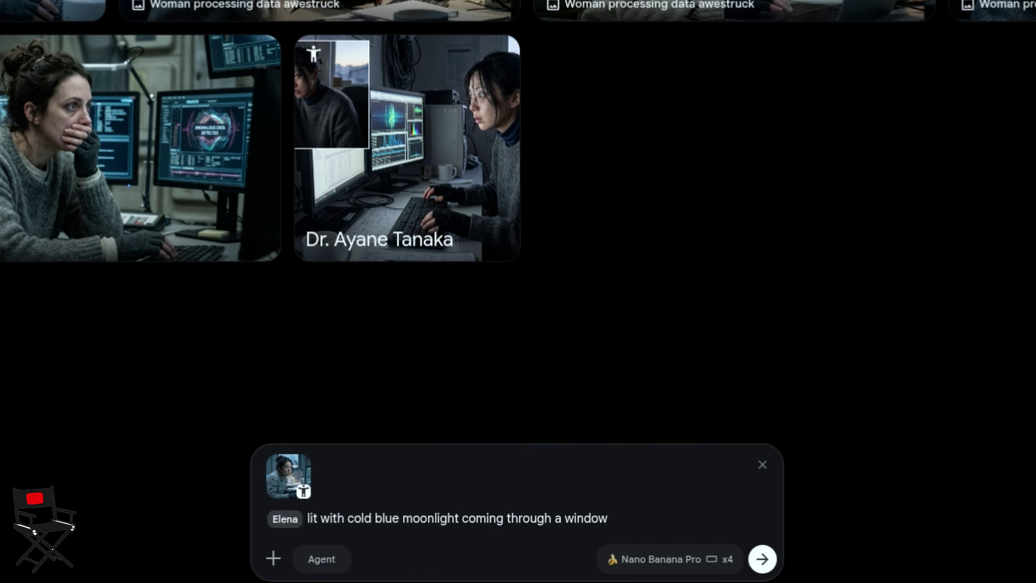
{"action": "type", "text": " Close-up on face."}
{"action": "left_click", "coordinate": [763, 559]}
Step: Generate images of the same character lit with warm amber console light from below, with intense focus, looking at something off-frame
{"action": "left_click", "coordinate": [431, 523]}
{"action": "type", "text": "@el"}
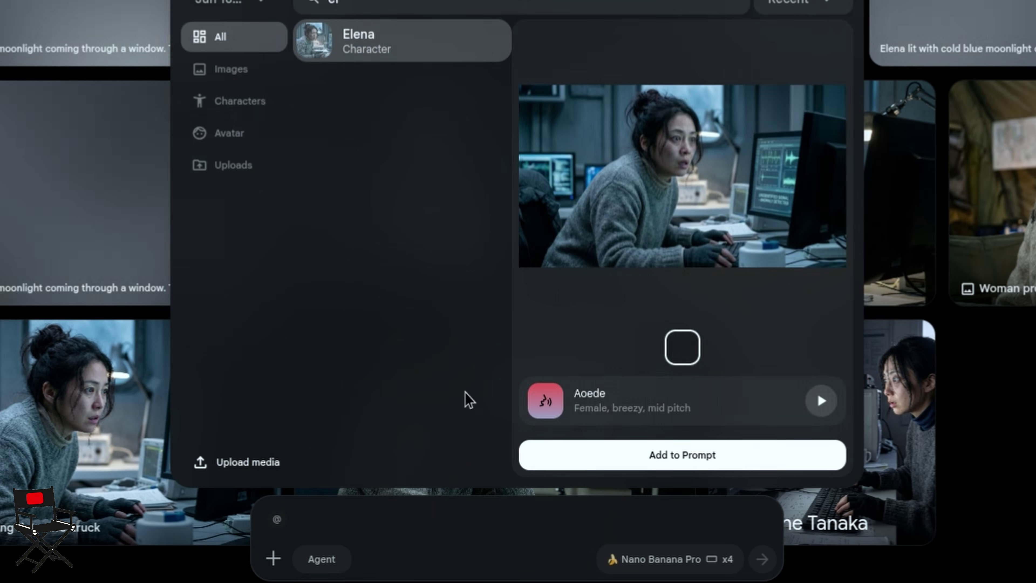
{"action": "left_click", "coordinate": [636, 456]}
{"action": "type", "text": "lit with warm amber"}
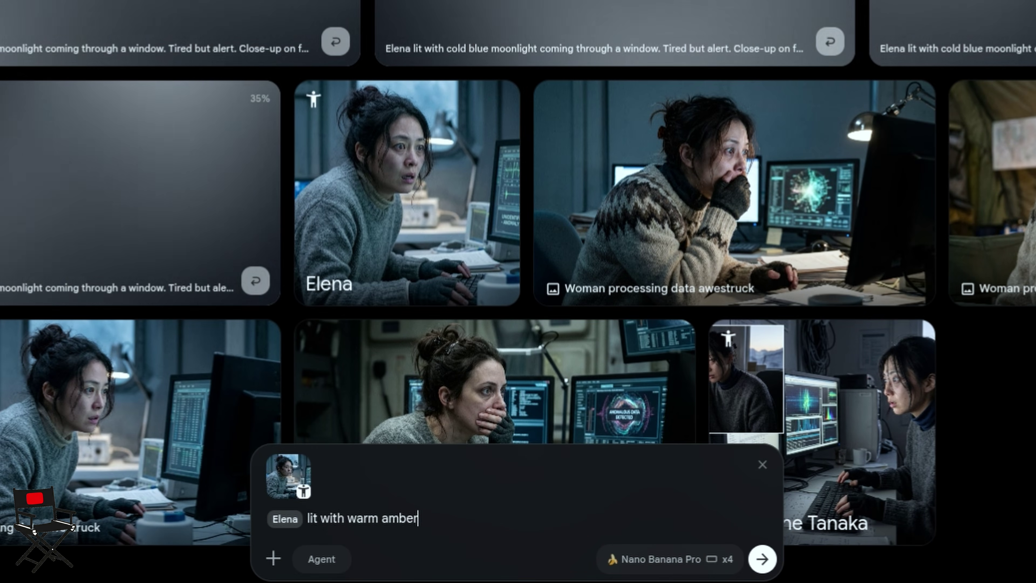
{"action": "type", "text": " console light from below. Intense focus"}
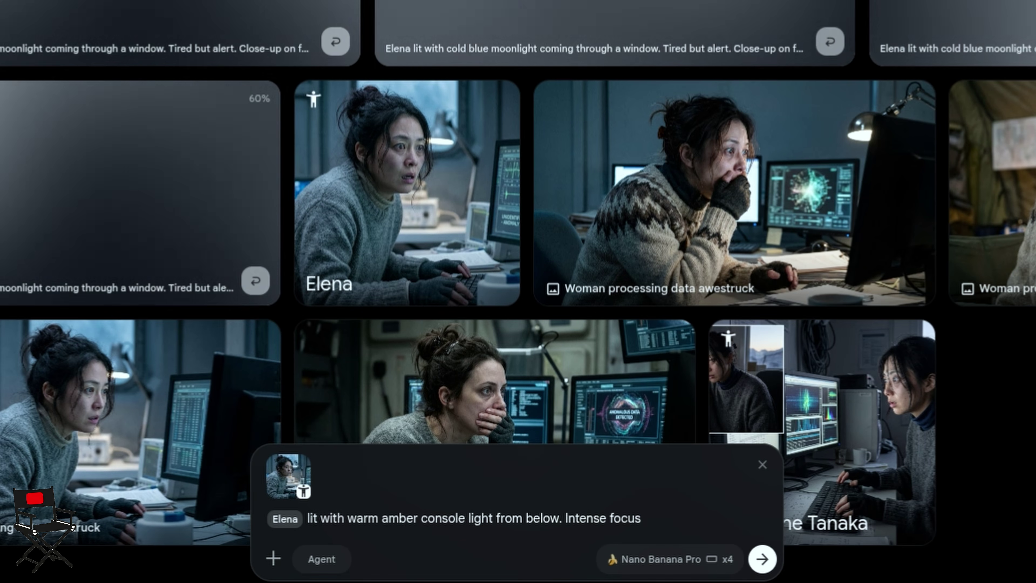
{"action": "type", "text": ", looking at something off-frame."}
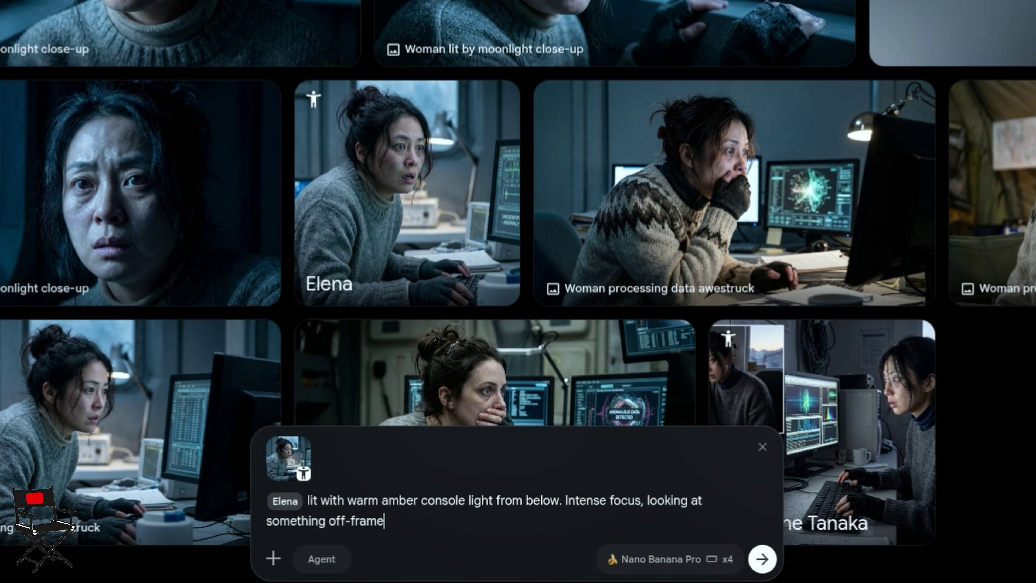
{"action": "left_click", "coordinate": [755, 559]}
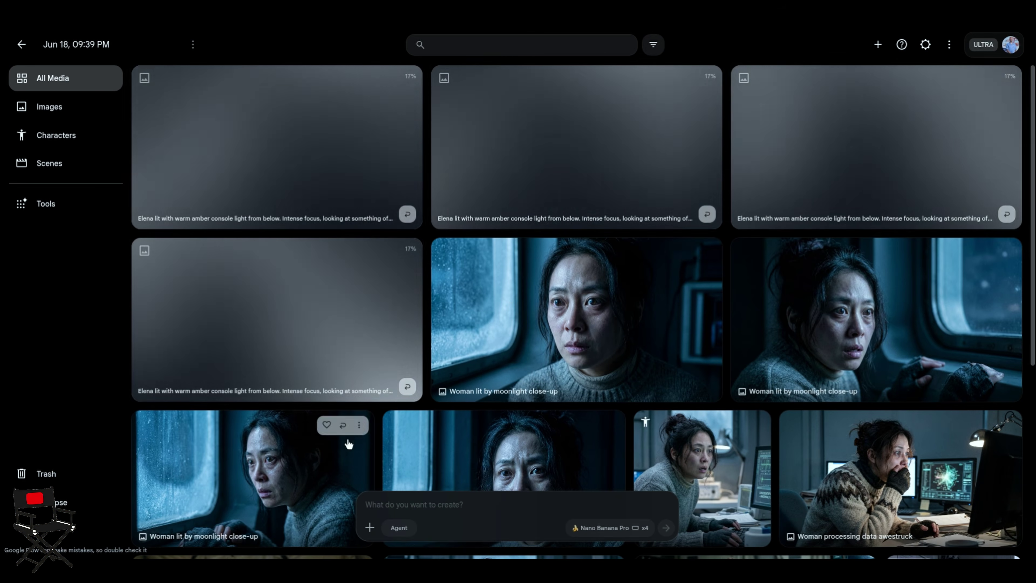